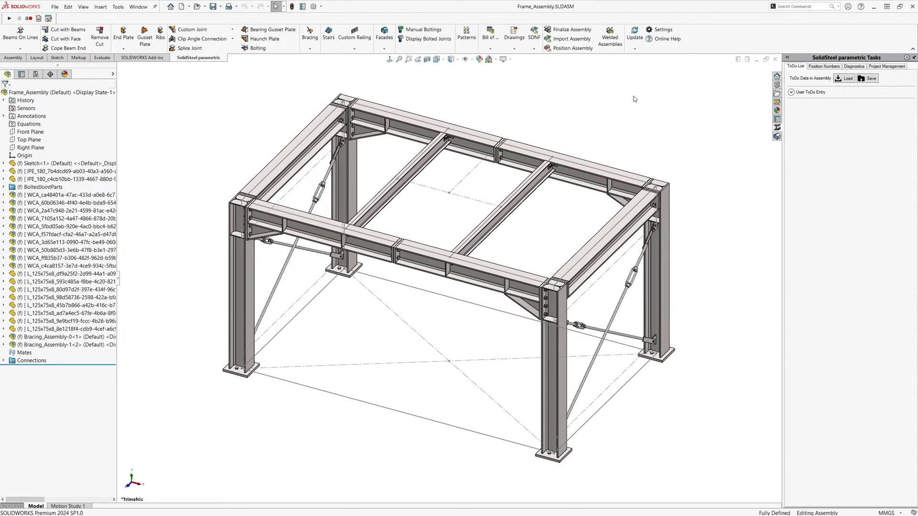
# Step: Attempt drawing creation, then dismiss the unassigned position numbers warning
pyautogui.click(515, 48)
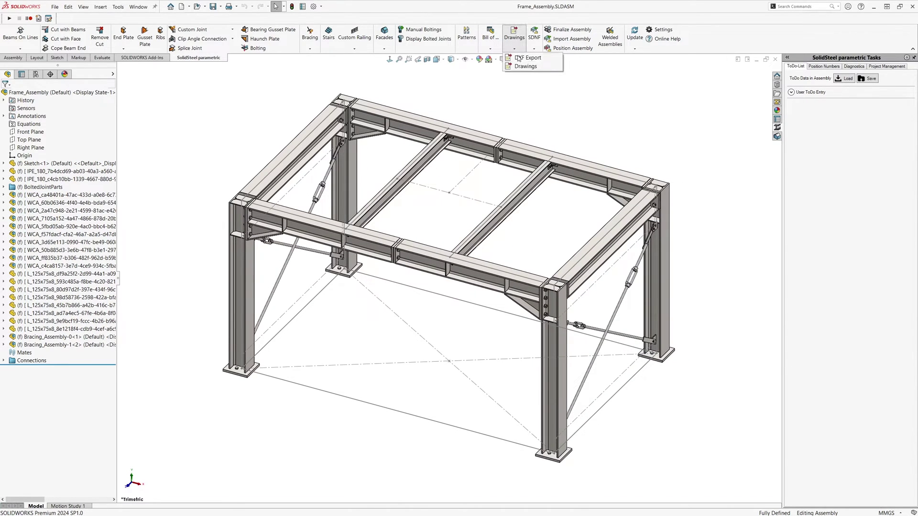
pyautogui.click(547, 67)
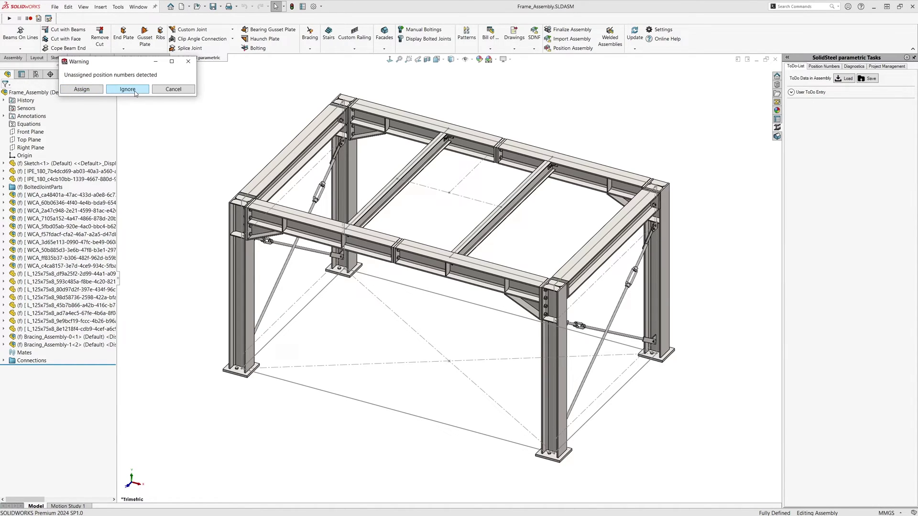
pyautogui.click(161, 92)
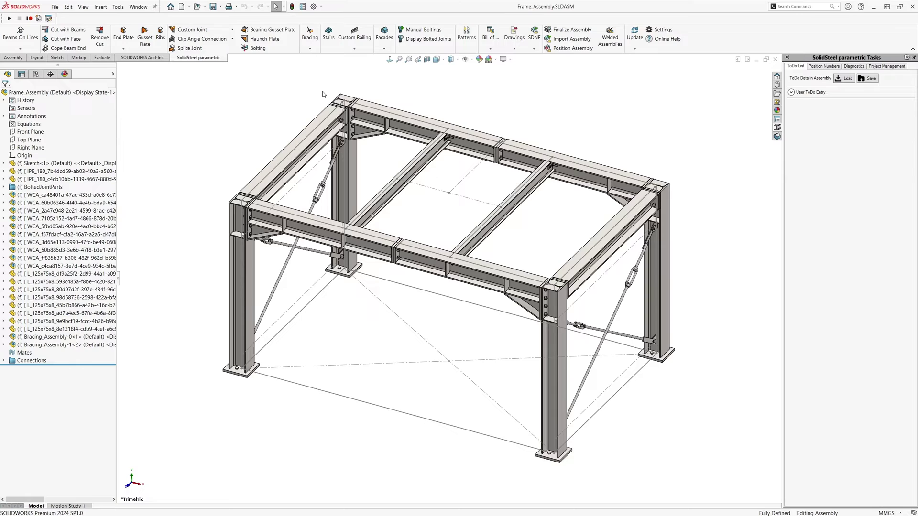
# Step: Assign position numbers to all parts and inspect the beams carrying WCA PosNr. 4
pyautogui.click(821, 68)
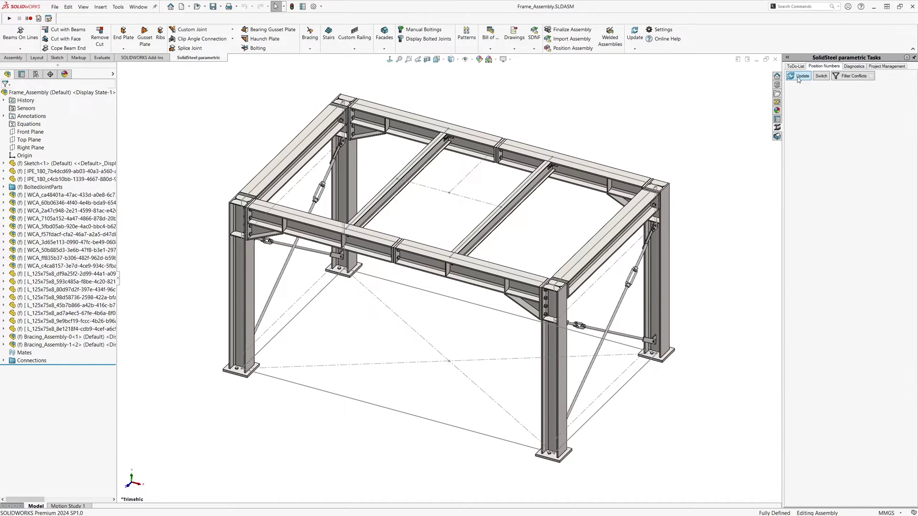
pyautogui.click(798, 77)
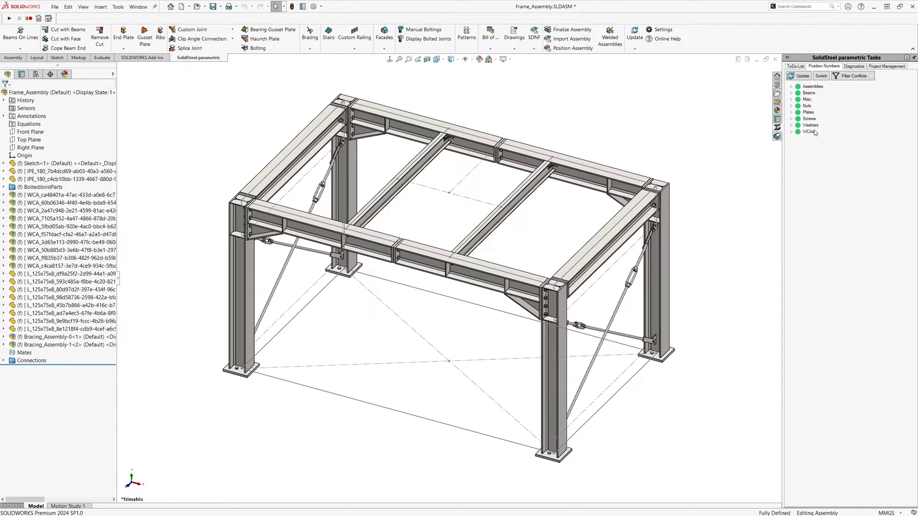
pyautogui.click(792, 132)
pyautogui.click(817, 151)
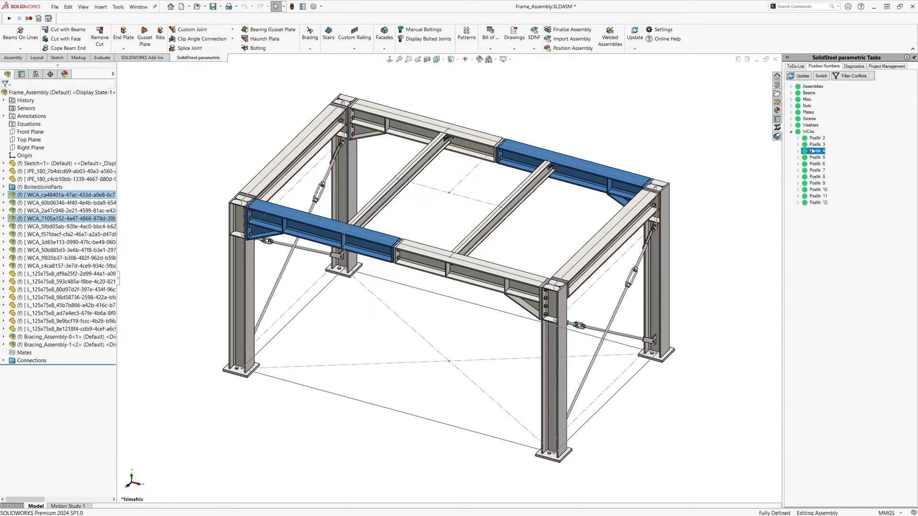
pyautogui.click(668, 128)
# Step: Write updated metadata into the frame assembly's parts using the standard data
pyautogui.click(490, 46)
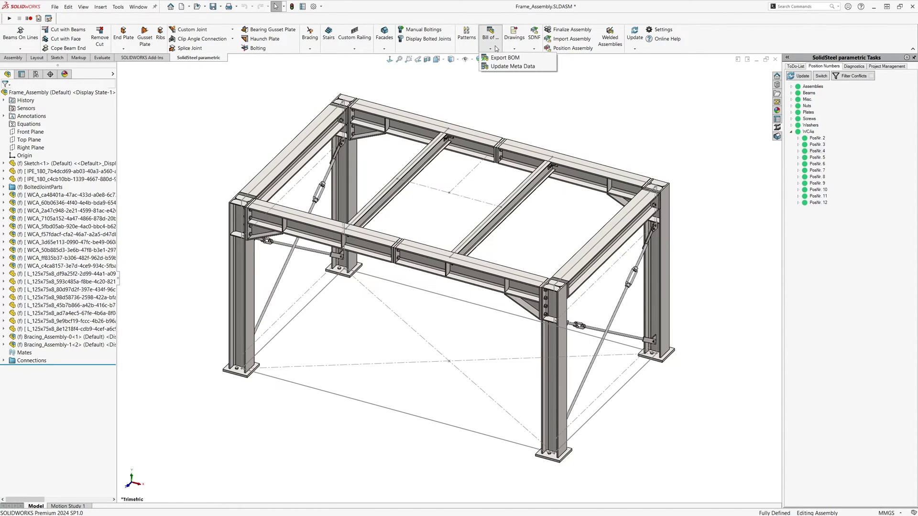
pyautogui.click(503, 67)
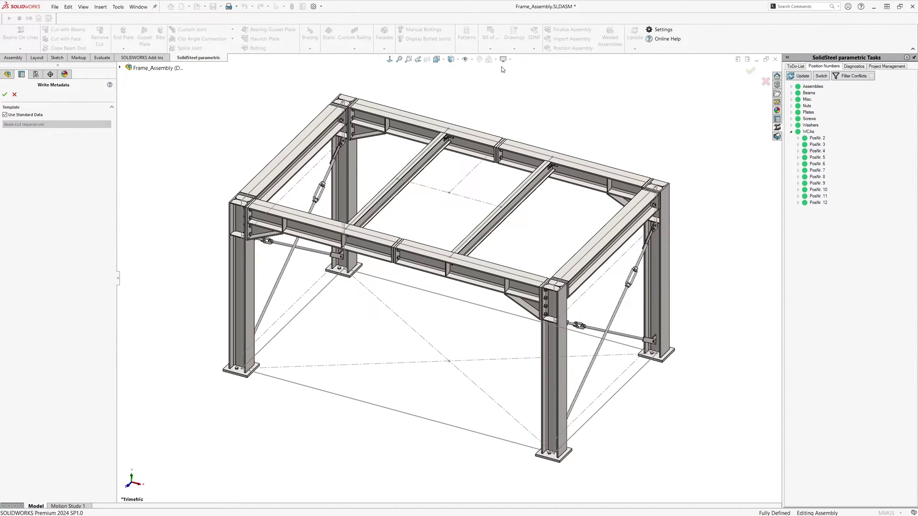
pyautogui.click(747, 71)
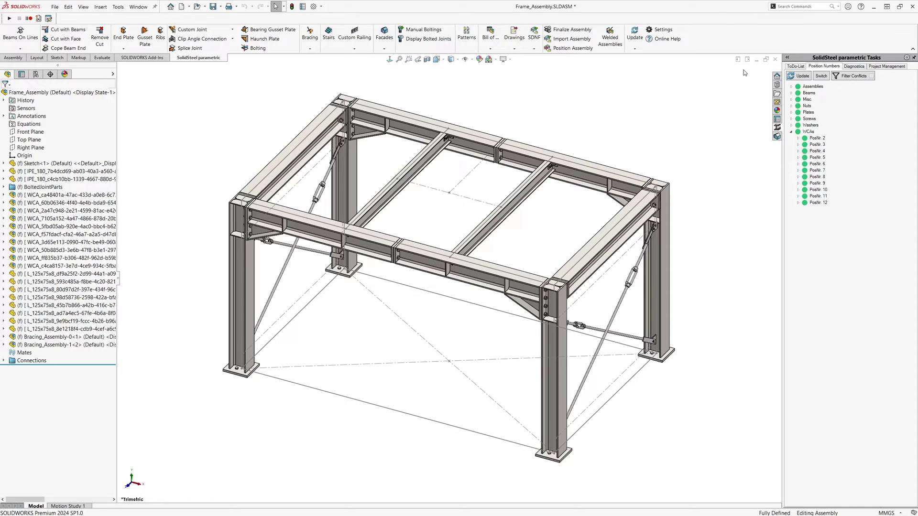
pyautogui.click(515, 48)
# Step: Open the parametric drawing creation list and stretch the dialog taller to show all positions
pyautogui.click(525, 67)
pyautogui.moveTo(517, 314); pyautogui.dragTo(517, 494)
pyautogui.moveTo(545, 103); pyautogui.dragTo(552, 47)
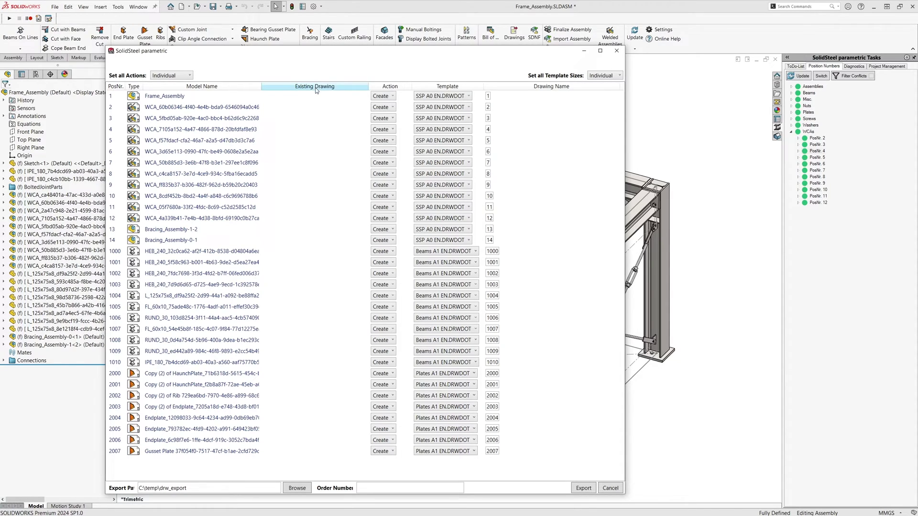
pyautogui.moveTo(312, 97)
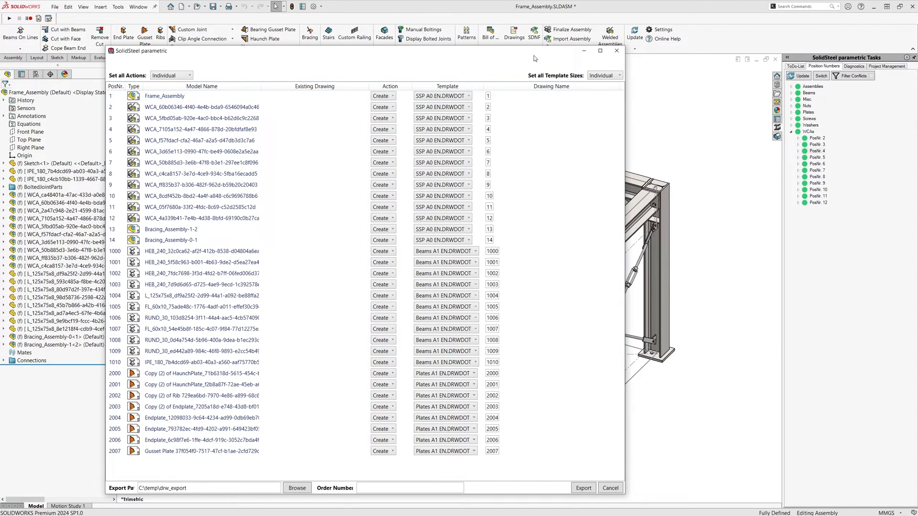
# Step: Set all drawing templates to A3, then Frame_Assembly and both bracing assemblies to SSP A2
pyautogui.click(591, 76)
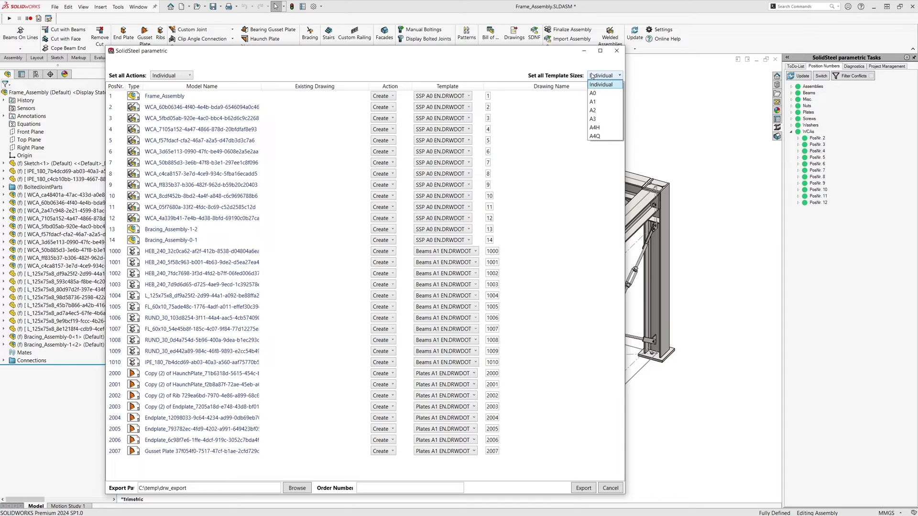
pyautogui.click(605, 119)
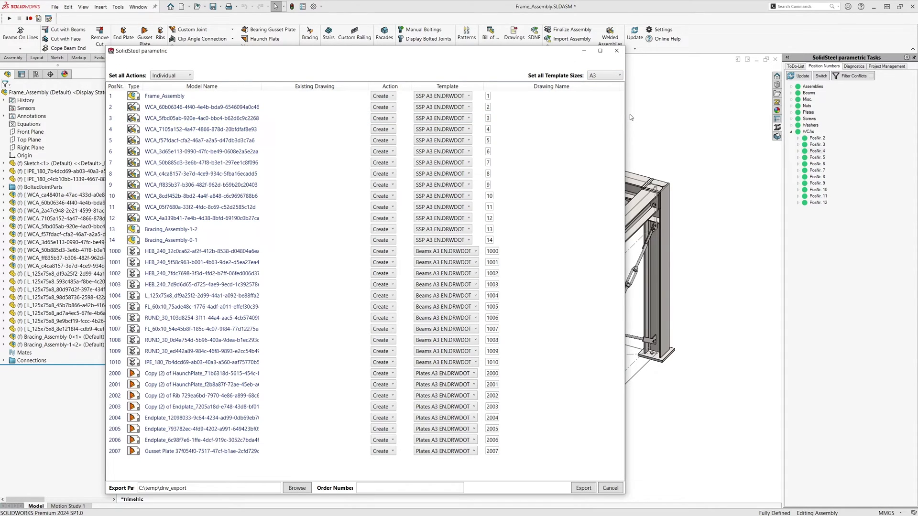
pyautogui.click(442, 96)
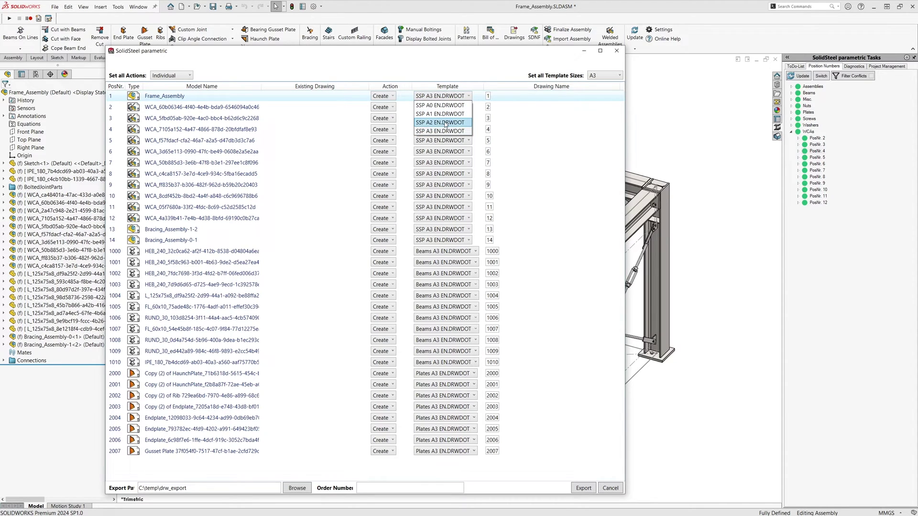
pyautogui.click(445, 123)
pyautogui.click(450, 229)
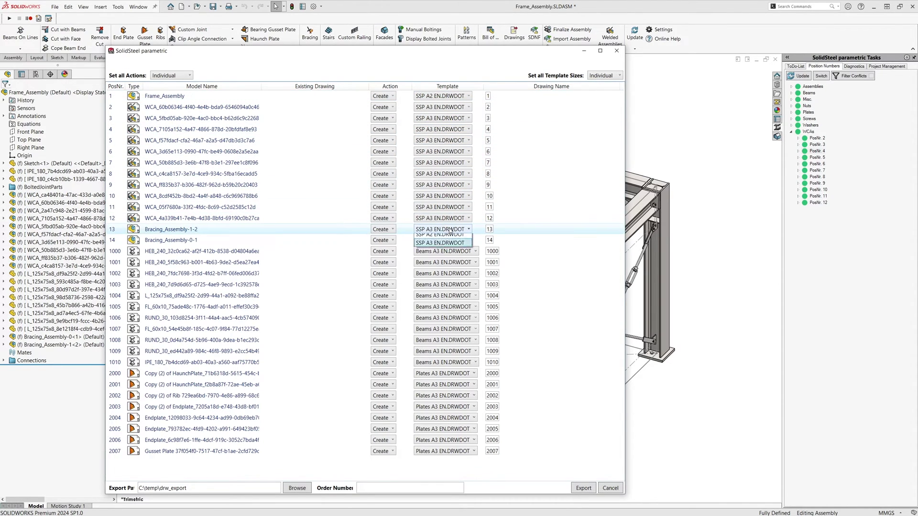
pyautogui.click(447, 255)
pyautogui.click(444, 240)
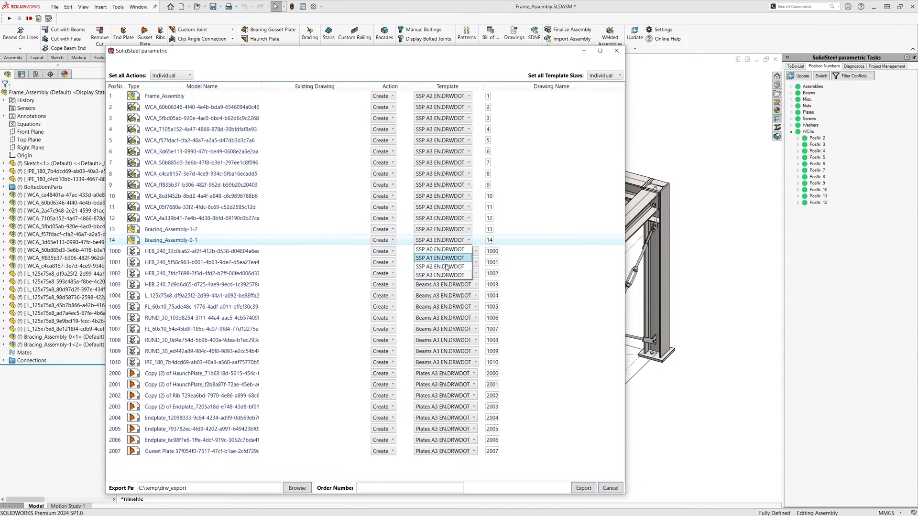
pyautogui.click(446, 267)
# Step: Set plate rows 2000–2007 to the Plates A4H template
pyautogui.click(445, 374)
pyautogui.click(445, 391)
pyautogui.click(445, 384)
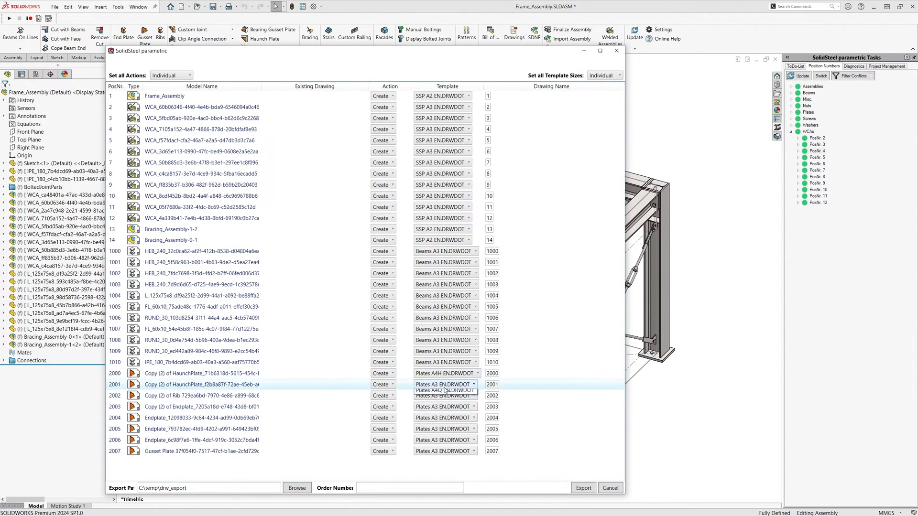
pyautogui.click(445, 402)
pyautogui.click(445, 396)
pyautogui.click(446, 413)
pyautogui.click(446, 406)
pyautogui.click(448, 424)
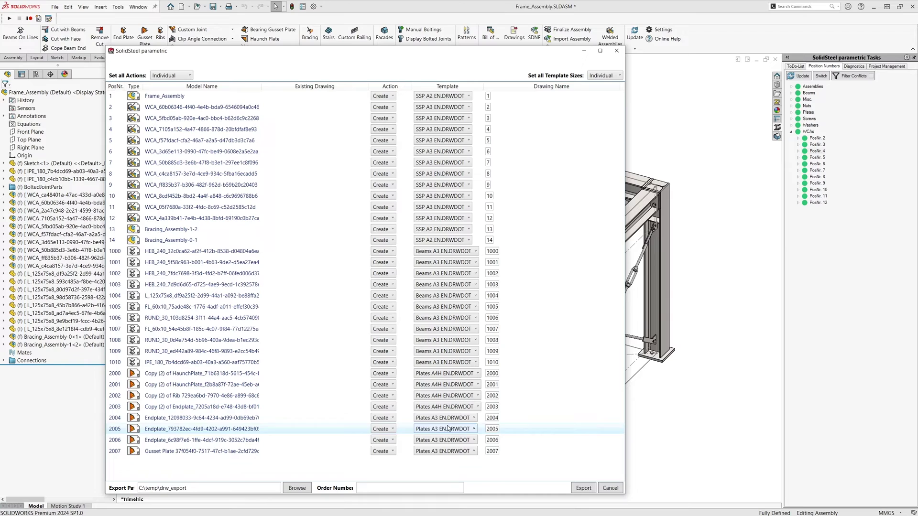
pyautogui.click(447, 418)
pyautogui.click(447, 435)
pyautogui.click(446, 429)
pyautogui.click(447, 446)
pyautogui.click(447, 439)
pyautogui.click(446, 458)
pyautogui.click(444, 451)
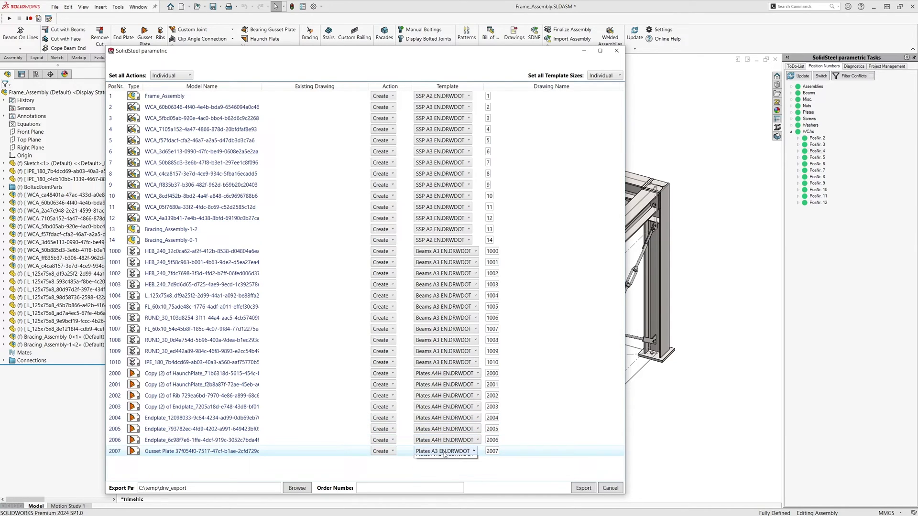
pyautogui.click(446, 469)
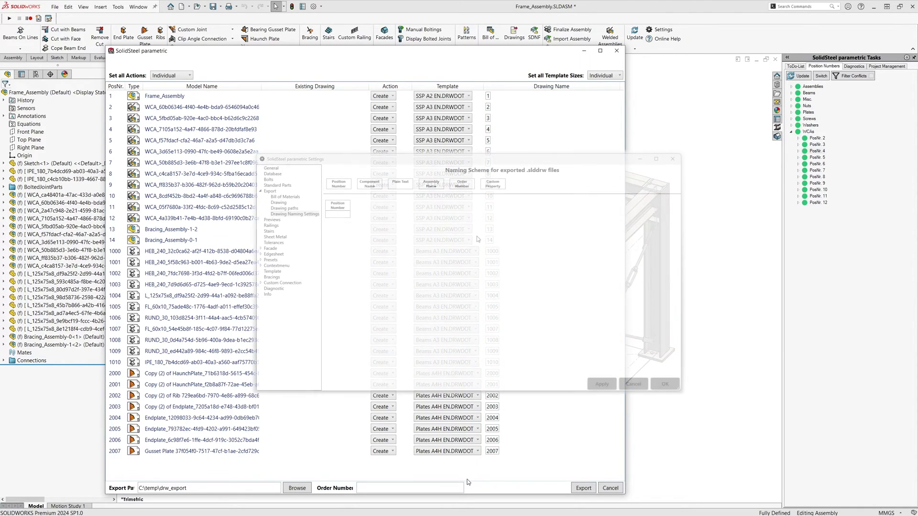
# Step: Rename the main assembly drawing to '1-mainassembly'
pyautogui.moveTo(370, 184)
pyautogui.mouseDown()
pyautogui.moveTo(460, 188)
pyautogui.moveTo(411, 214)
pyautogui.mouseUp()
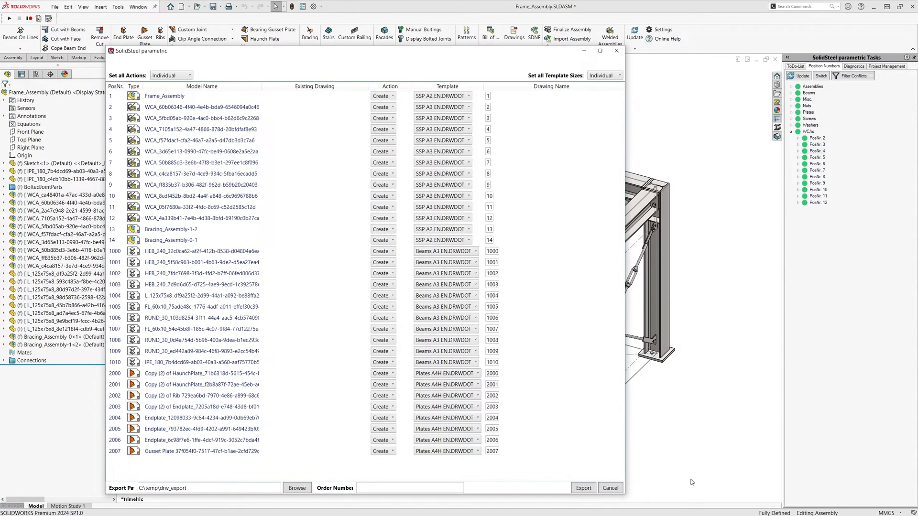
pyautogui.click(490, 95)
pyautogui.write('-mainassembly')
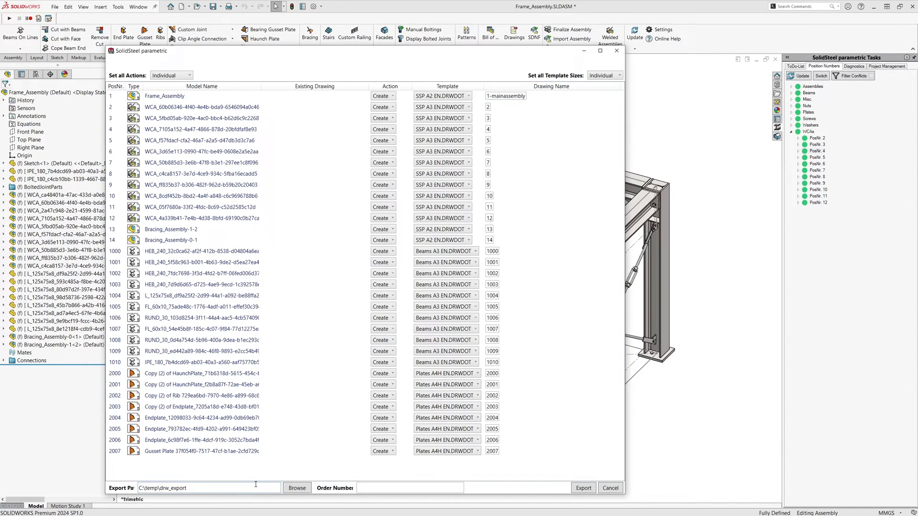
# Step: Enter the order number and export all drawings to C:\temp\drw_export
pyautogui.click(385, 490)
pyautogui.write('DrawingAssistant')
pyautogui.click(580, 489)
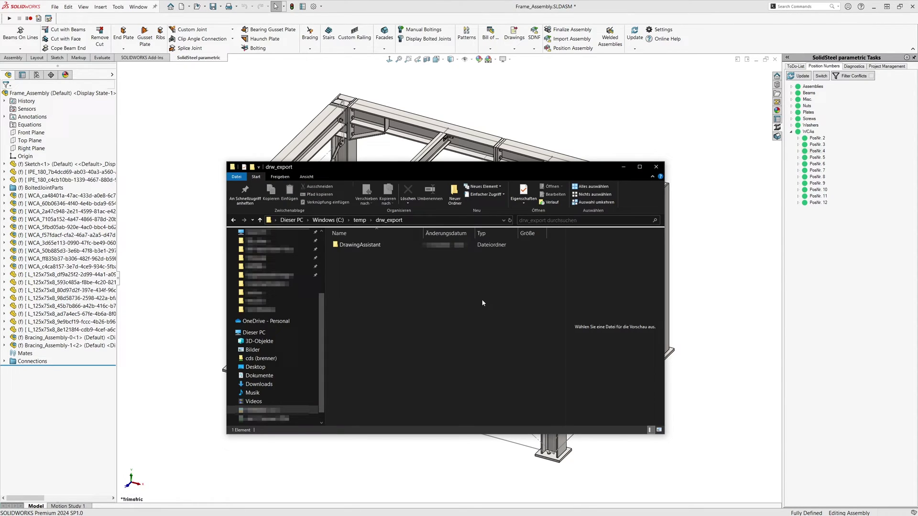
# Step: Open 4.SLDDRW from the DrawingAssistant\WCA folder in drw_export
pyautogui.doubleClick(383, 244)
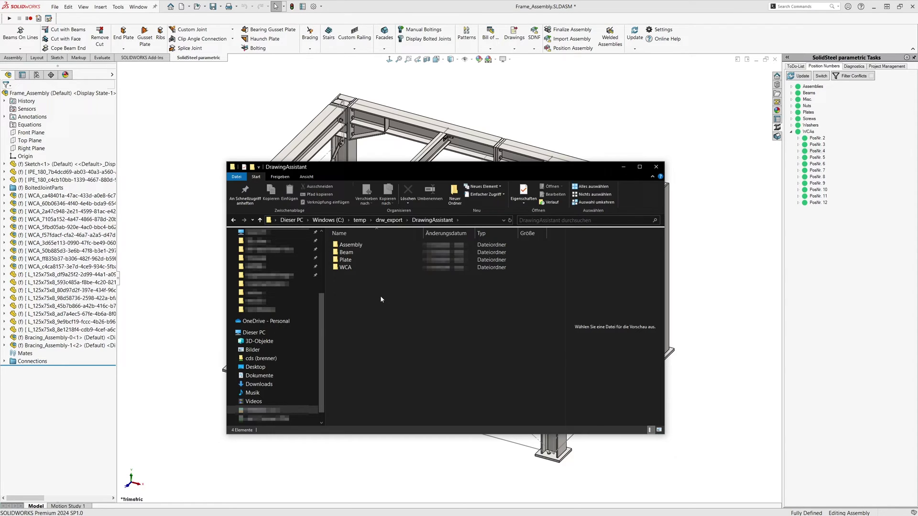
pyautogui.doubleClick(370, 269)
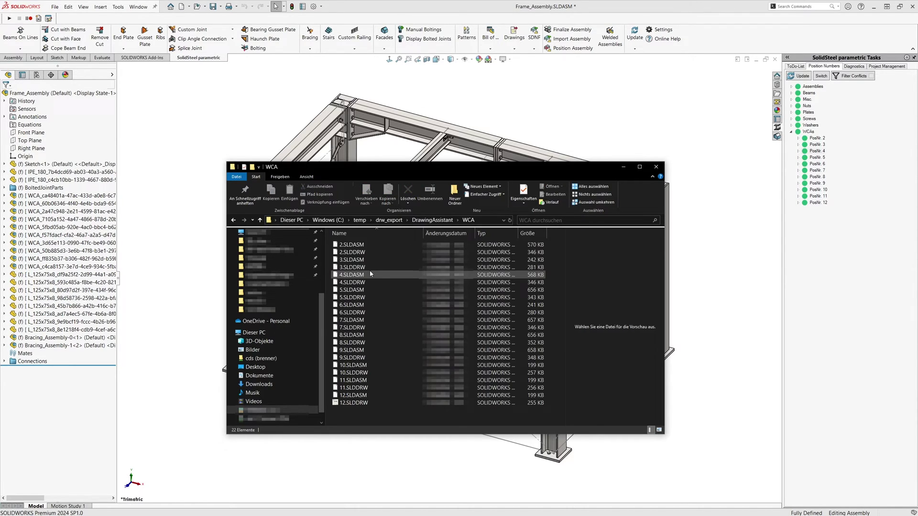
pyautogui.click(374, 283)
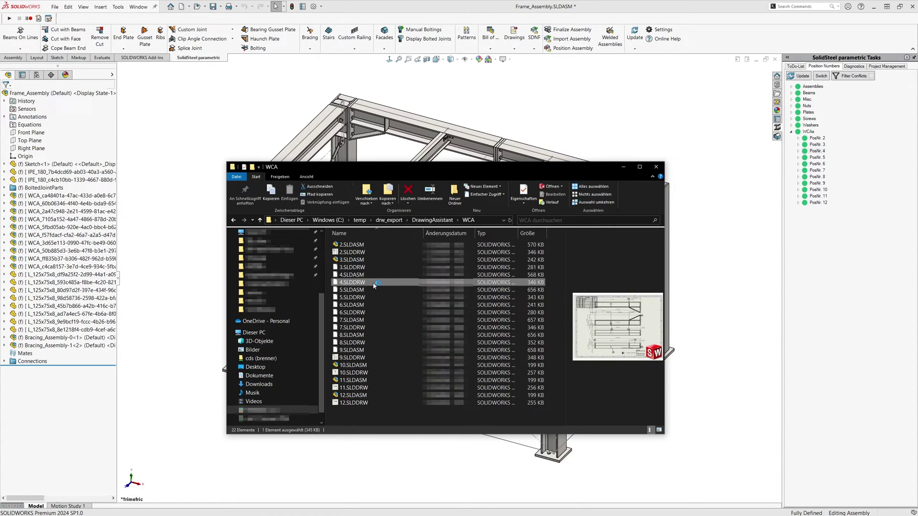
pyautogui.doubleClick(374, 283)
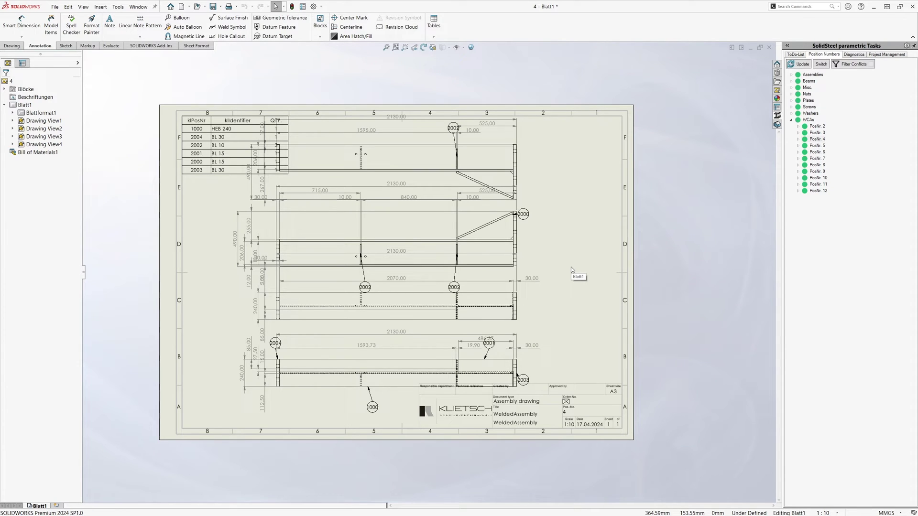
# Step: Delete the middle and bottom drawing views and shift the two remaining views toward the sheet centre
pyautogui.click(395, 213)
pyautogui.press('Delete')
pyautogui.press('Return')
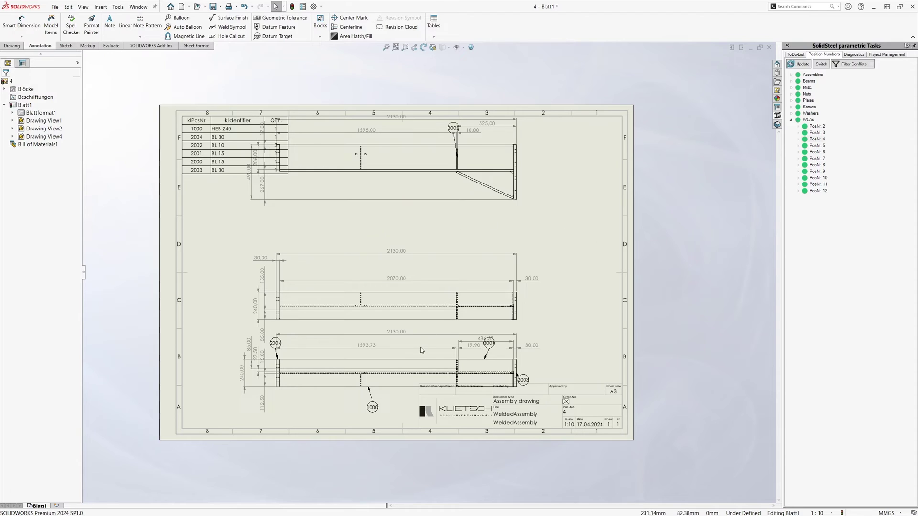
pyautogui.click(403, 354)
pyautogui.press('Delete')
pyautogui.press('Return')
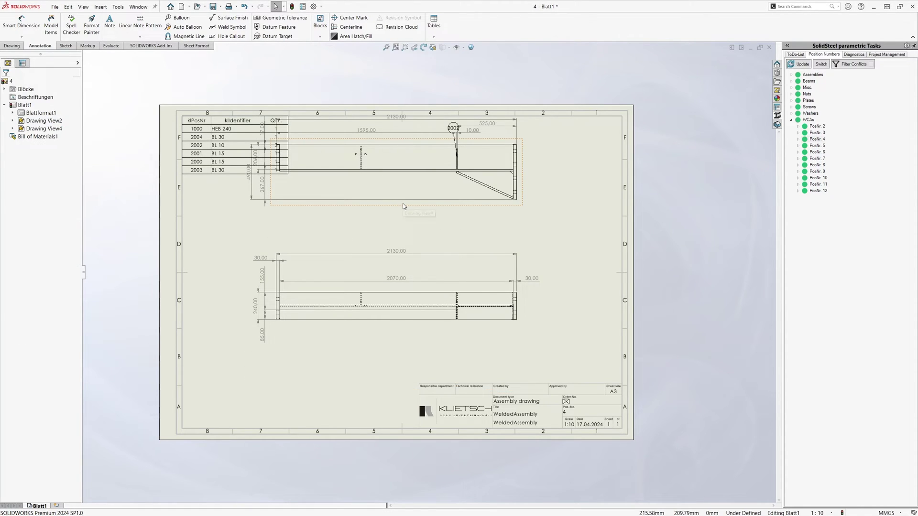
pyautogui.click(403, 206)
pyautogui.keyDown('ctrl'); pyautogui.click(404, 328); pyautogui.keyUp('ctrl')
pyautogui.moveTo(404, 327)
pyautogui.mouseDown()
pyautogui.moveTo(415, 365)
pyautogui.moveTo(461, 361)
pyautogui.mouseUp()
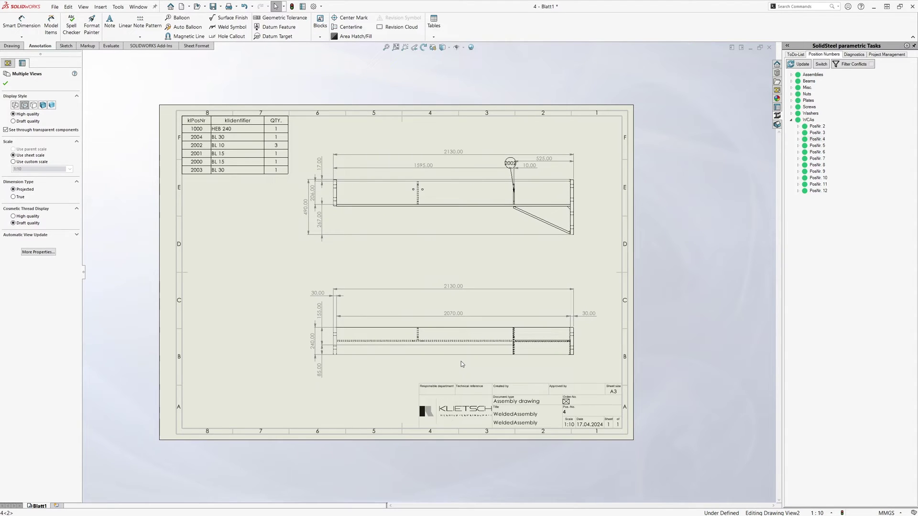
pyautogui.click(461, 362)
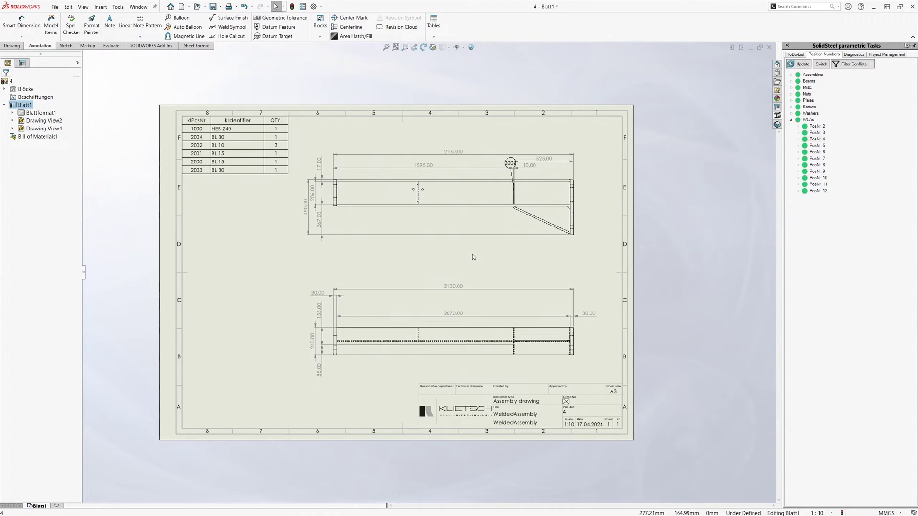
# Step: Delete the lower view's 2130.00 and both 30.00 dimensions, and move balloon 2004 lower
pyautogui.scroll(-1, 473, 255)
pyautogui.scroll(-1, 473, 257)
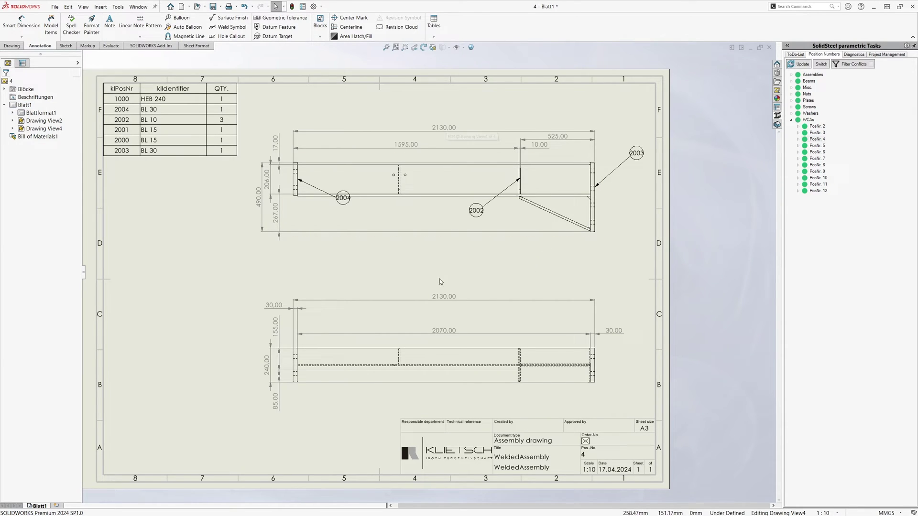
pyautogui.click(437, 297)
pyautogui.press('Delete')
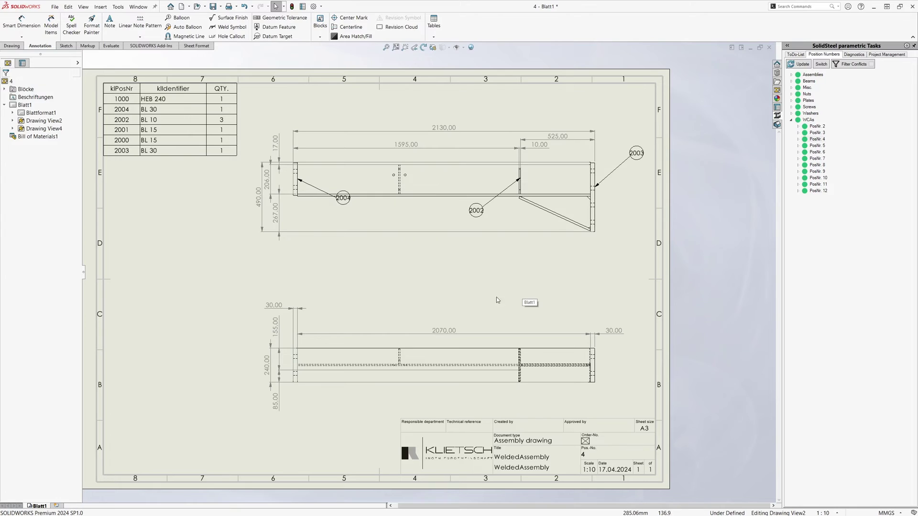
pyautogui.press('Delete')
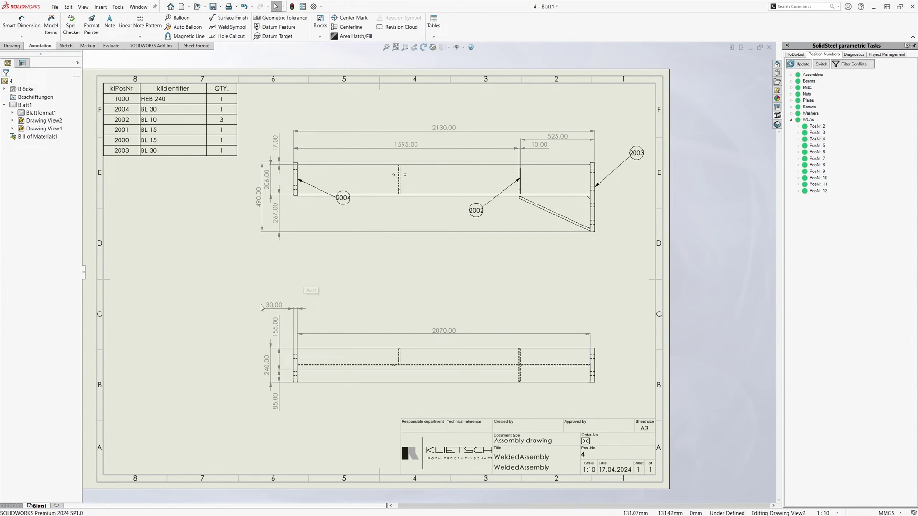
pyautogui.click(274, 306)
pyautogui.press('Delete')
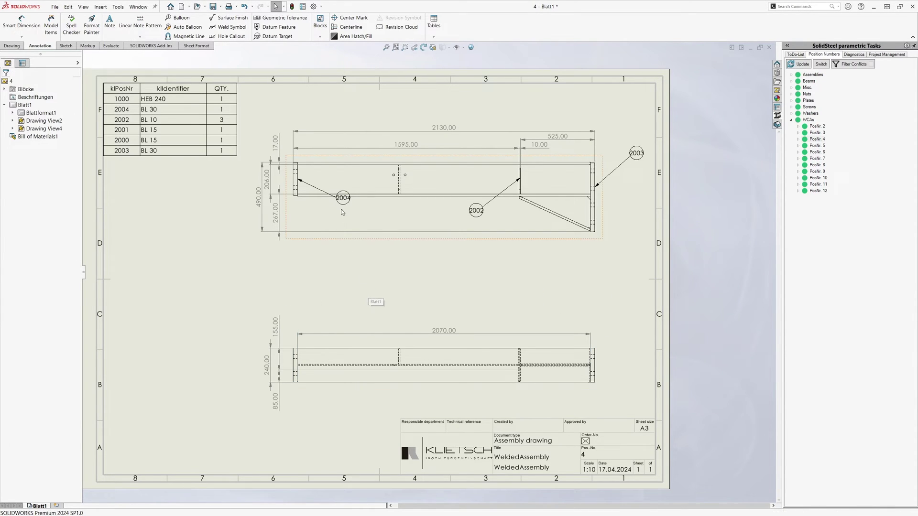
pyautogui.moveTo(347, 205); pyautogui.dragTo(339, 228)
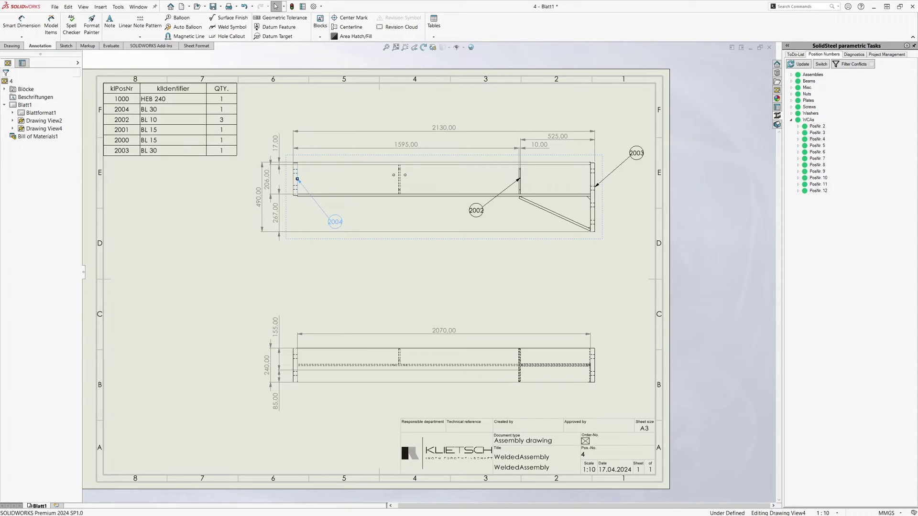
pyautogui.click(341, 290)
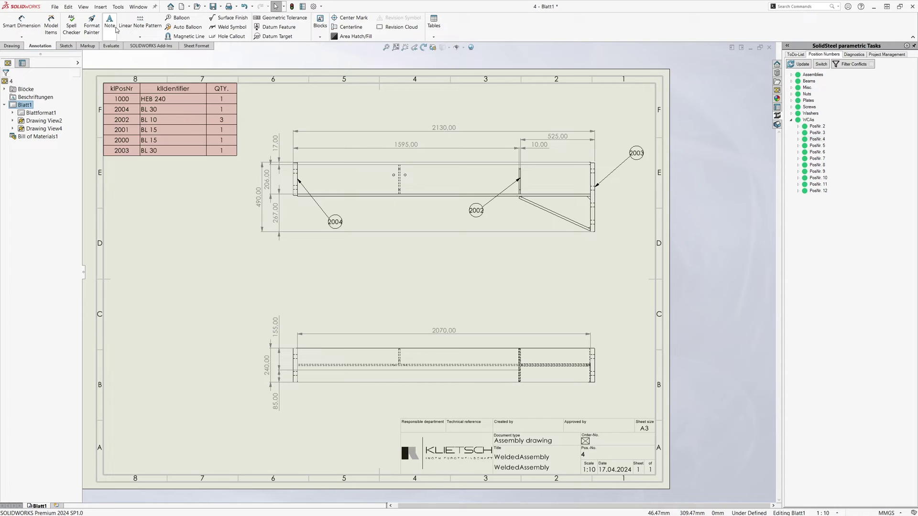
# Step: Add notes 'Assembled before delivery' and 'Quantity: $PRPSHEET:"QTY"' below the parts table
pyautogui.click(109, 24)
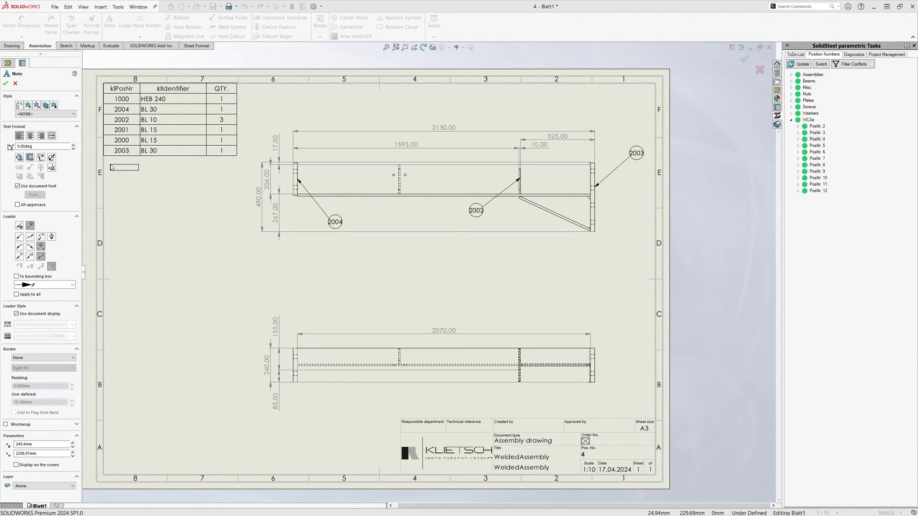
pyautogui.click(112, 167)
pyautogui.write('Assembled')
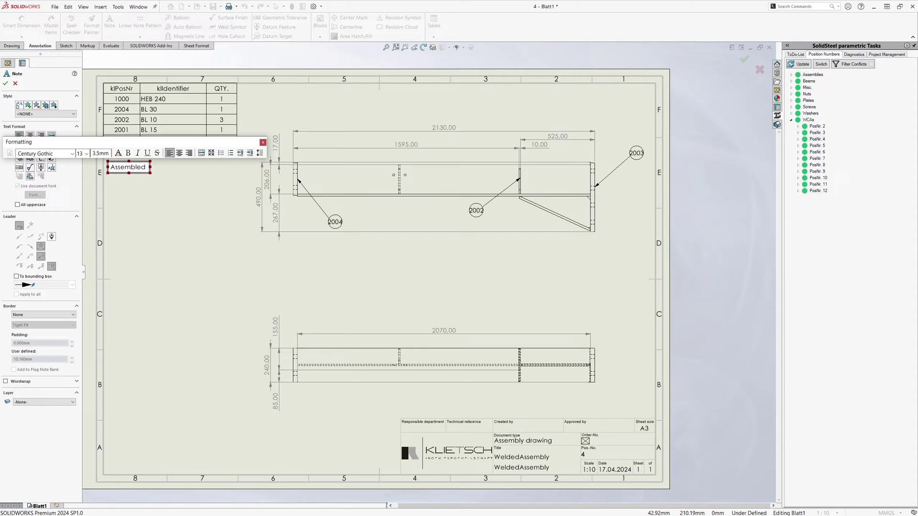
pyautogui.write(' before delivery')
pyautogui.click(147, 215)
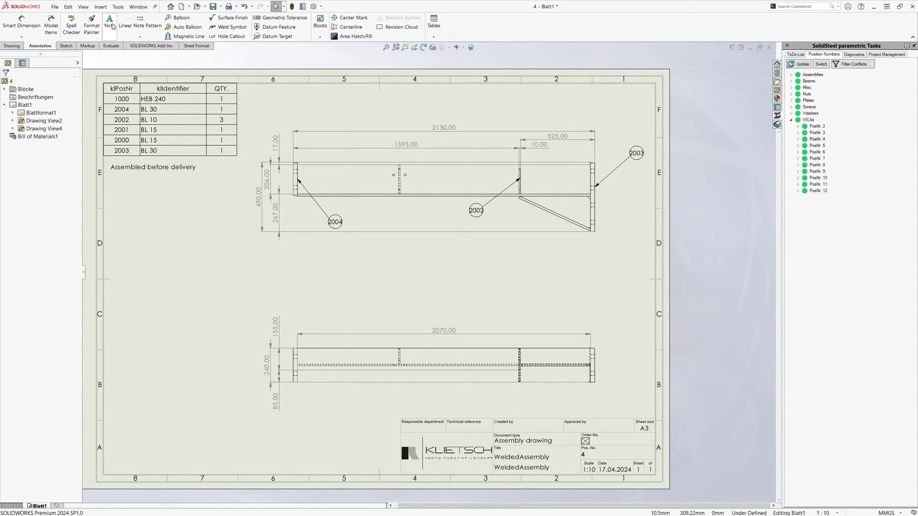
pyautogui.click(113, 180)
pyautogui.write('Quantity:')
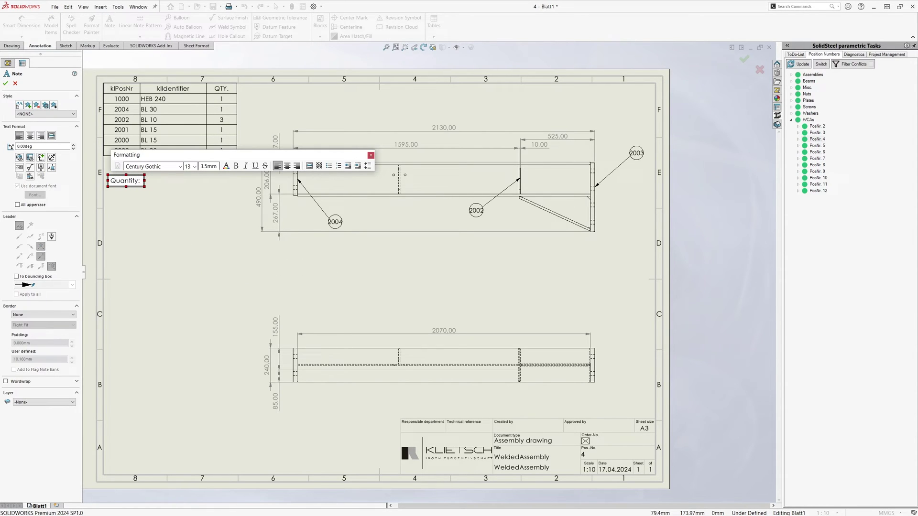
pyautogui.write(' $PRPSHEET:"QTY"')
pyautogui.press('Escape')
# Step: Insert an isometric model view at the sheet's lower left
pyautogui.click(11, 45)
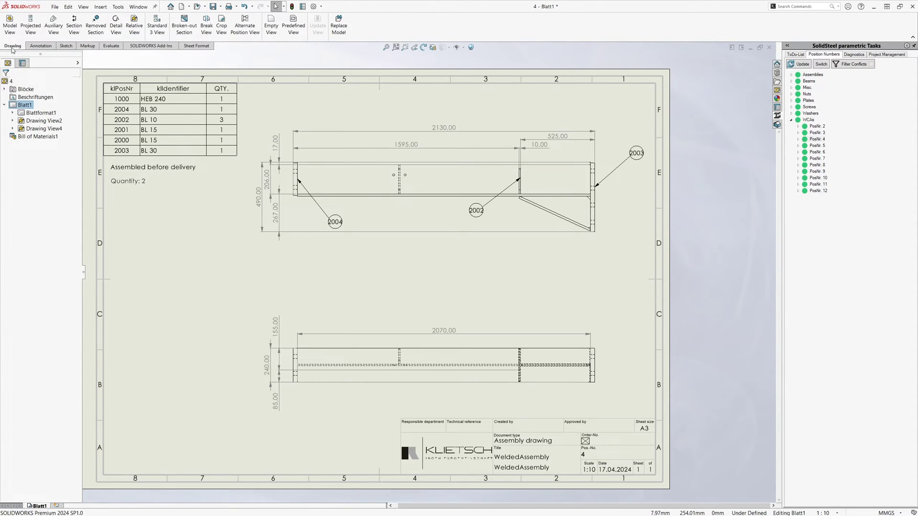
pyautogui.click(10, 35)
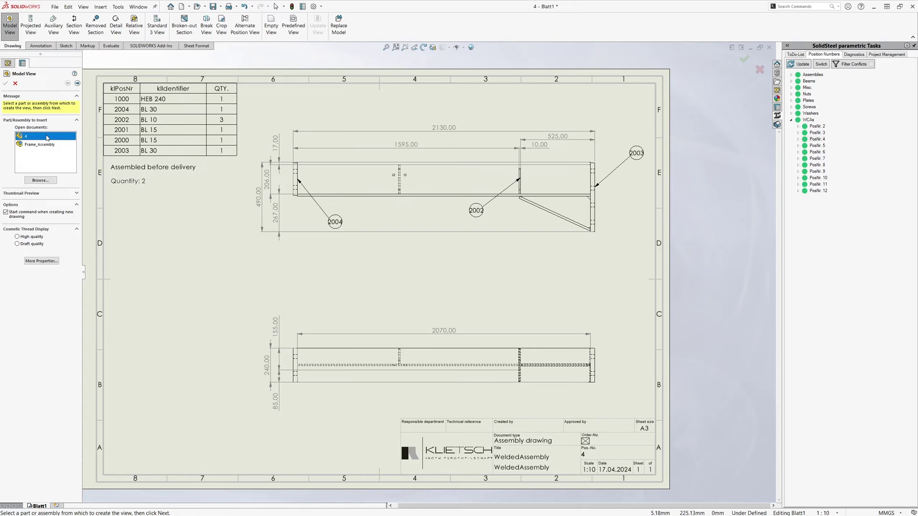
pyautogui.click(19, 209)
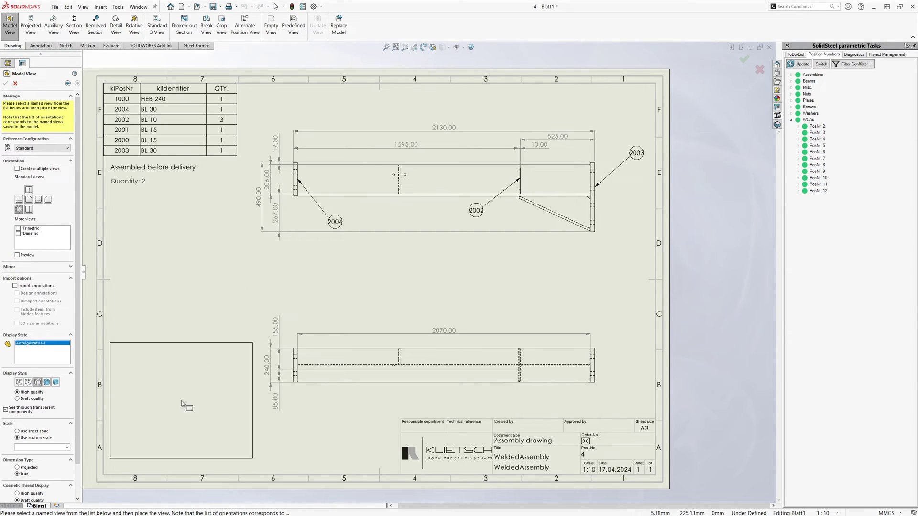
pyautogui.click(182, 405)
pyautogui.click(214, 261)
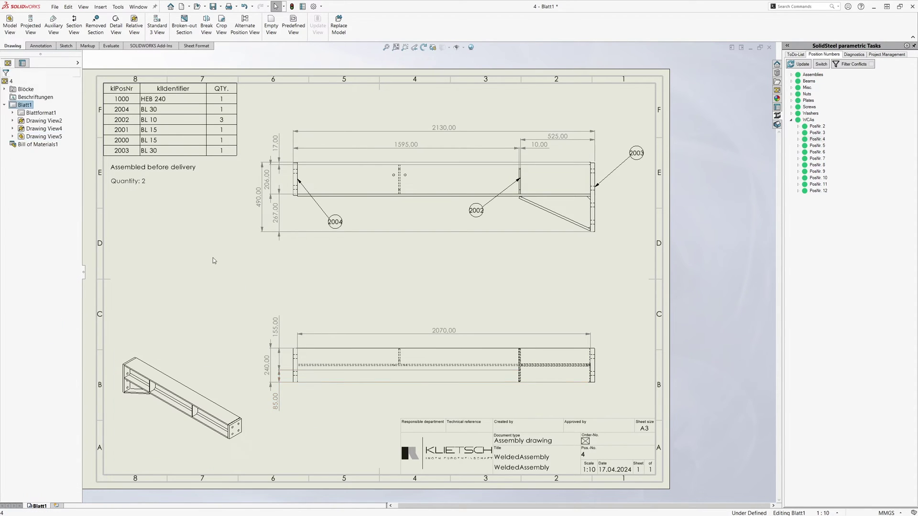
# Step: Save the drawing and its assembly with Save All
pyautogui.click(215, 7)
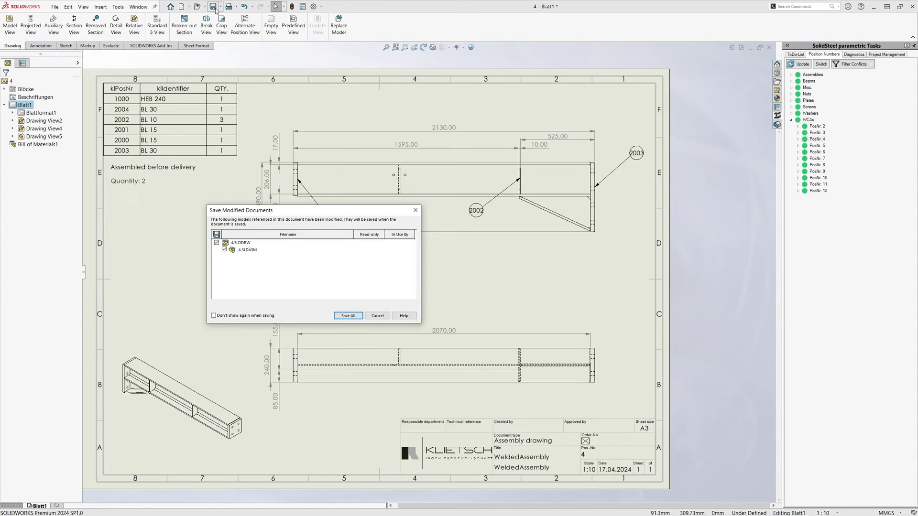
pyautogui.click(335, 317)
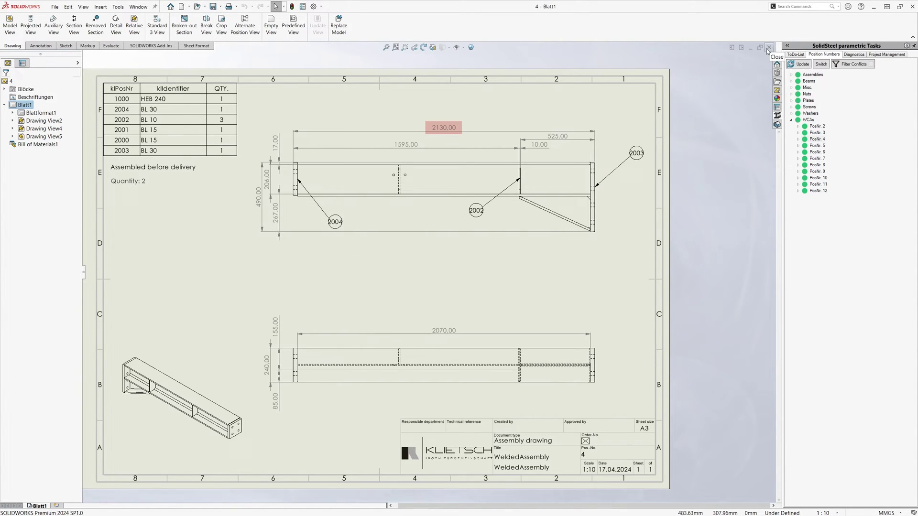
pyautogui.hotkey('ctrl', 'Tab')
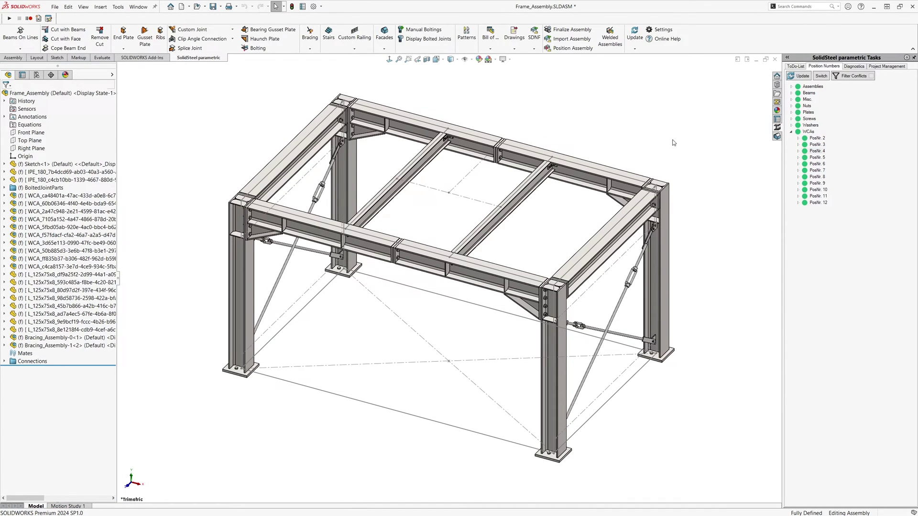
# Step: Change Frame_Assembly's Sketch1 frame length from 4500 to 5000 mm and rebuild
pyautogui.click(4, 164)
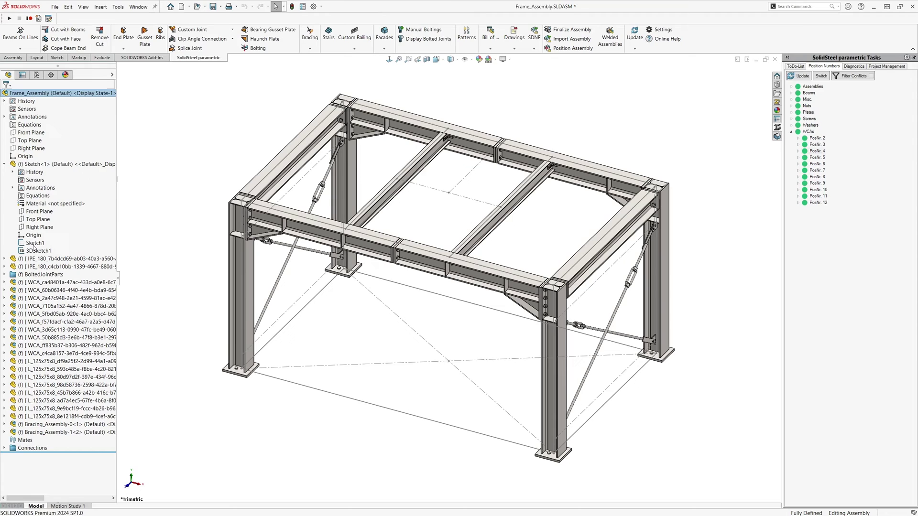
pyautogui.click(33, 245)
pyautogui.doubleClick(441, 282)
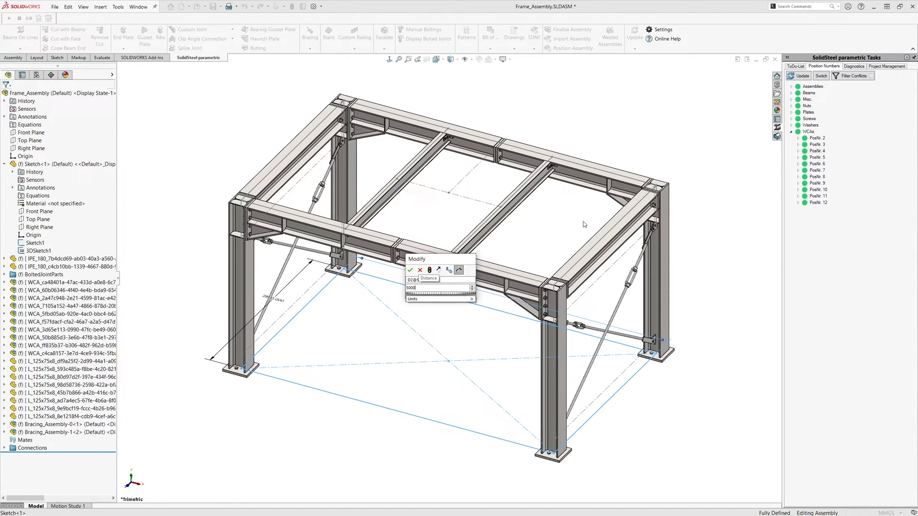
pyautogui.press('Return')
pyautogui.click(584, 225)
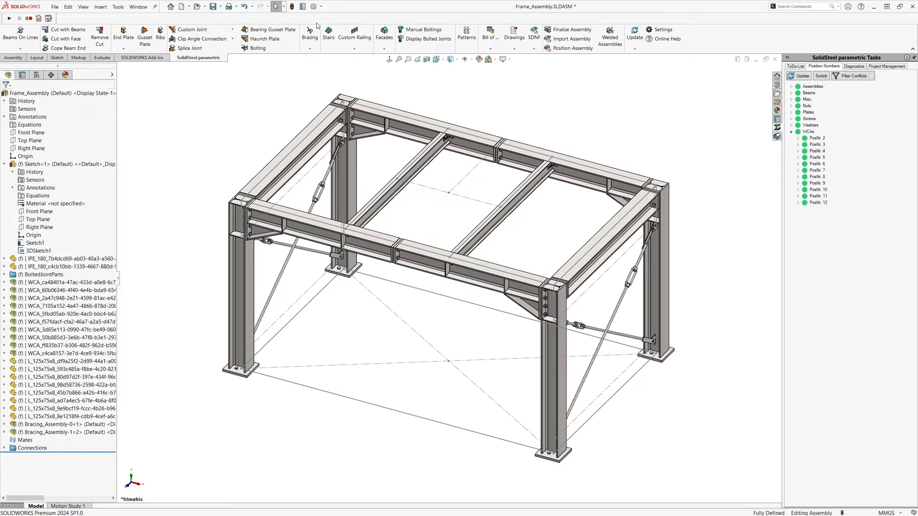
pyautogui.click(292, 6)
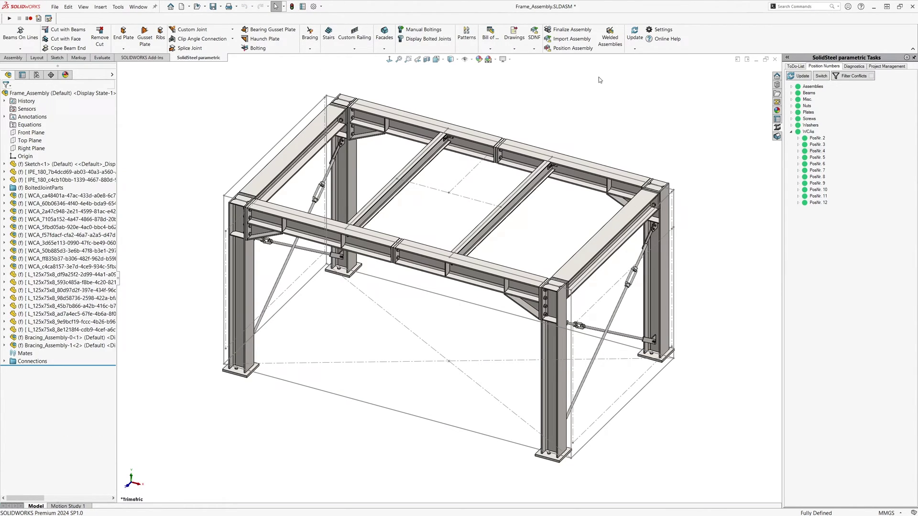
# Step: Run SolidSteel Update to regenerate the frame members at 5000 mm length
pyautogui.click(633, 47)
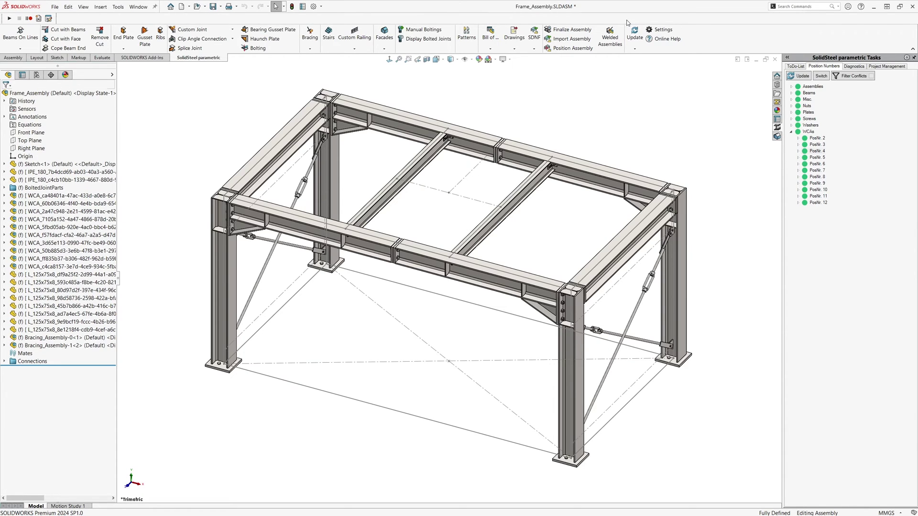
# Step: Keep Chain Dimensioning as the dimension style and close the SolidSteel parametric settings
pyautogui.click(647, 205)
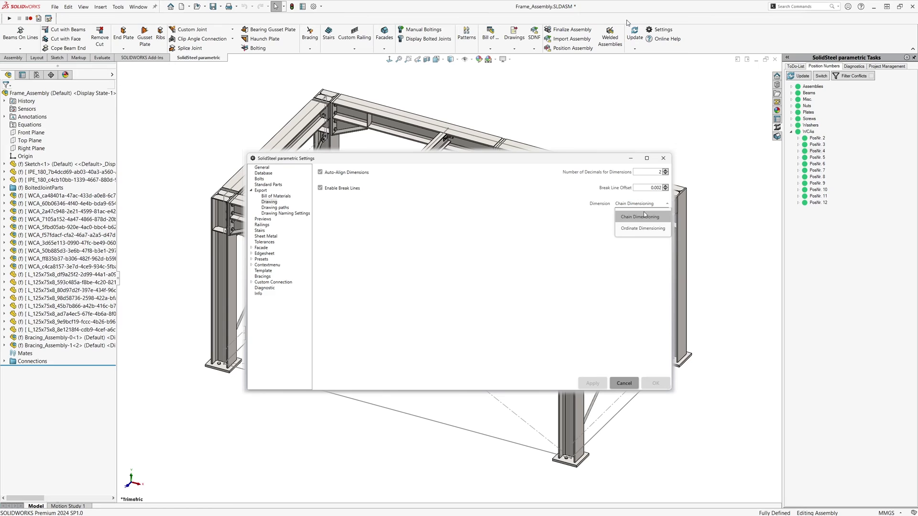
pyautogui.click(643, 218)
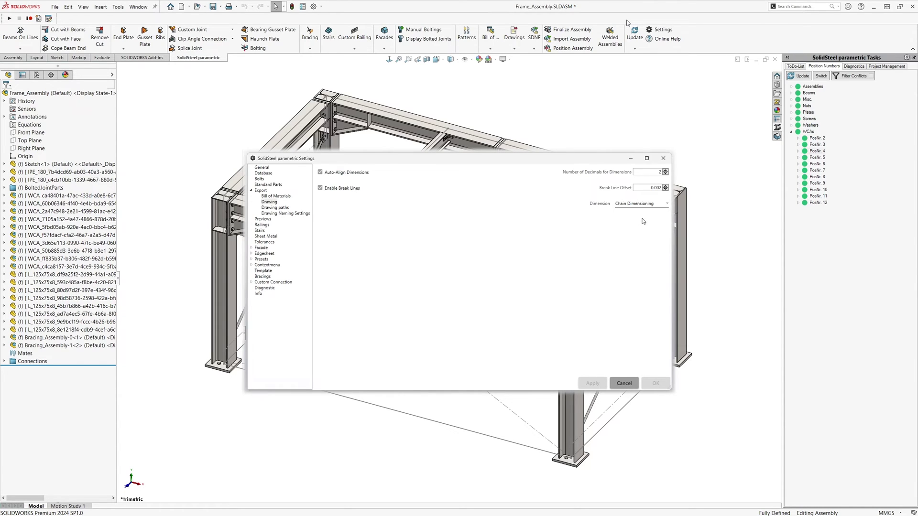
pyautogui.press('Escape')
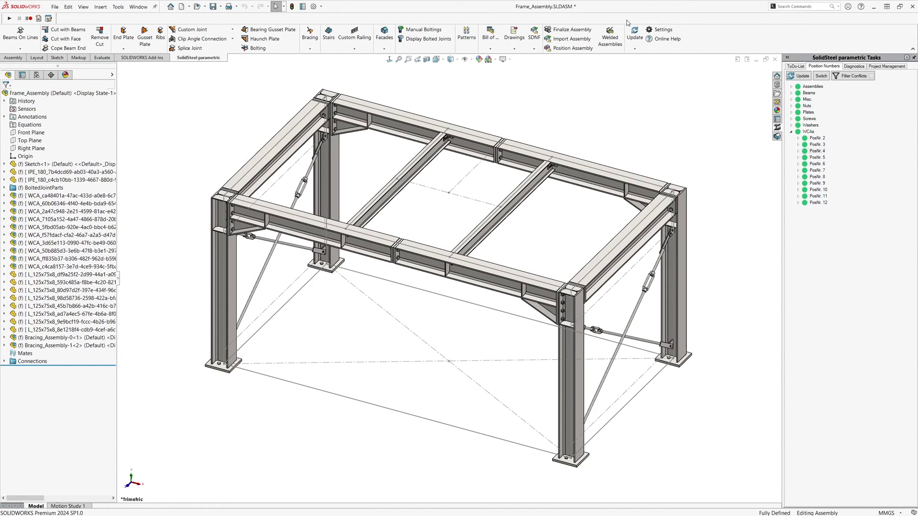
# Step: Run automatic drawing creation for the frame models and export the updated drawings
pyautogui.click(514, 38)
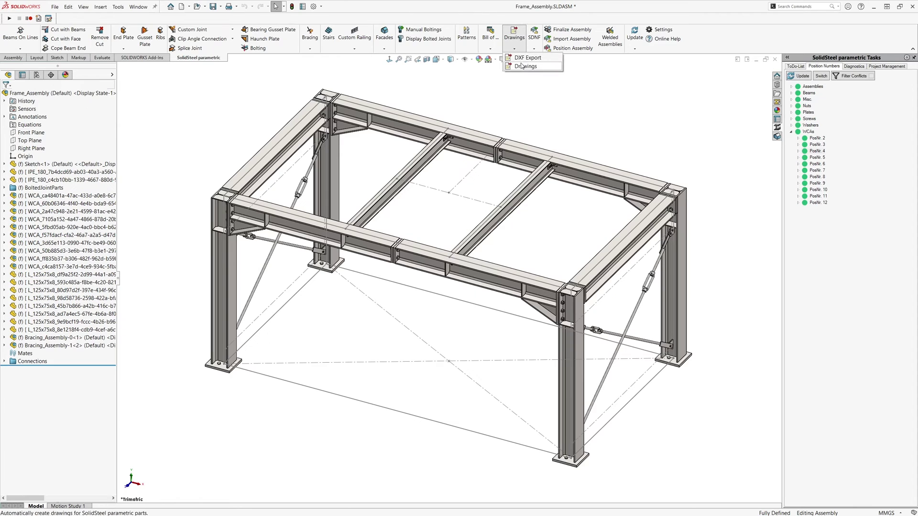
pyautogui.click(529, 67)
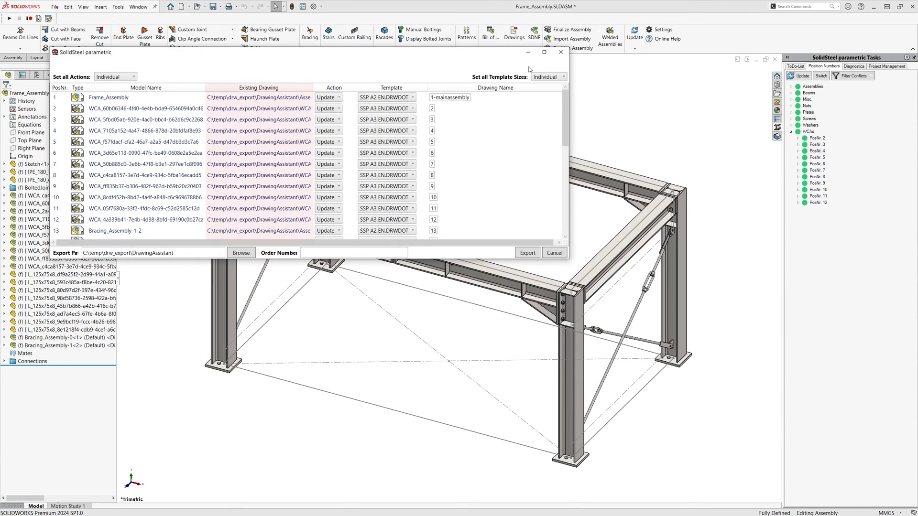
pyautogui.moveTo(445, 259); pyautogui.dragTo(466, 489)
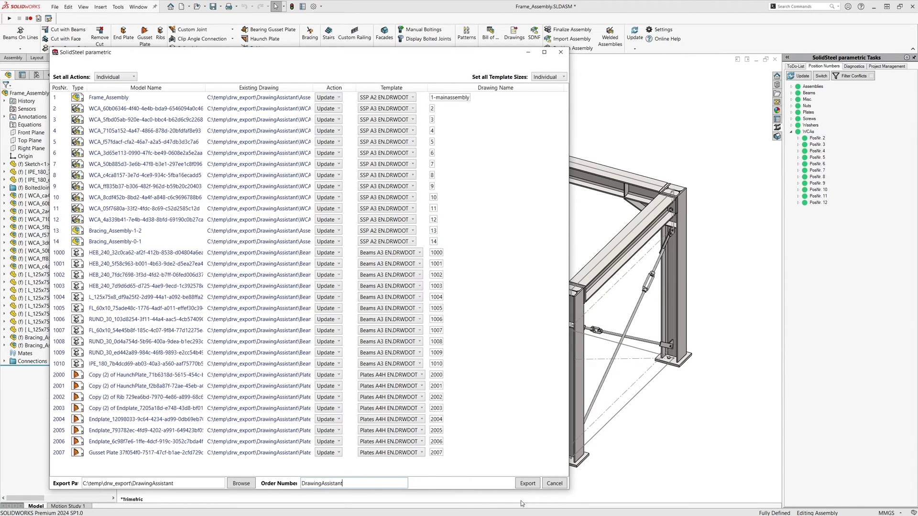
pyautogui.click(536, 485)
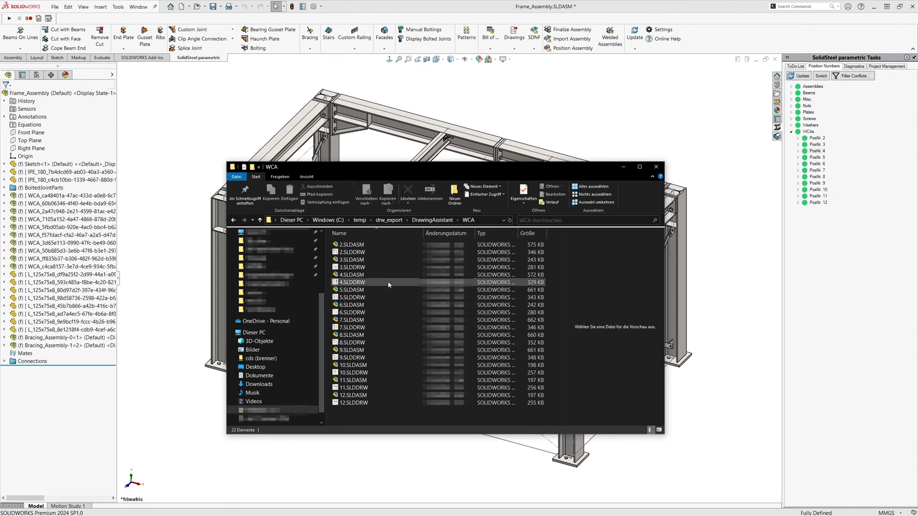
# Step: Open 4.SLDDRW from the WCA export folder to view its updated 2380.00 dimensions
pyautogui.doubleClick(388, 283)
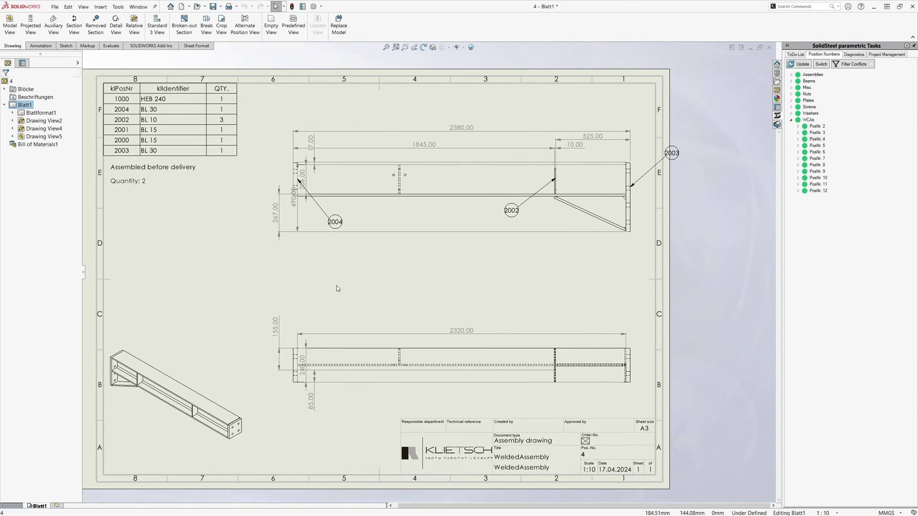
# Step: Shift the vertical dimensions further left of the view to clear the 2380 beam
pyautogui.click(458, 130)
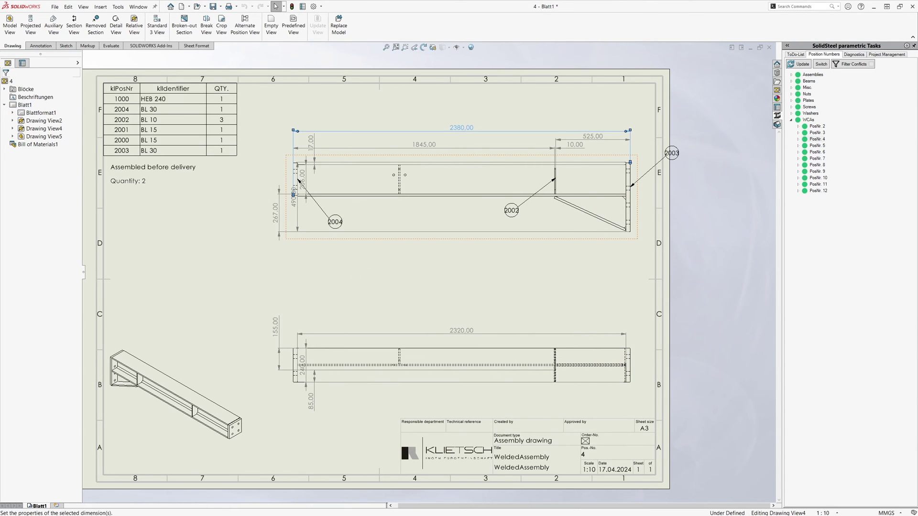
pyautogui.press('Escape')
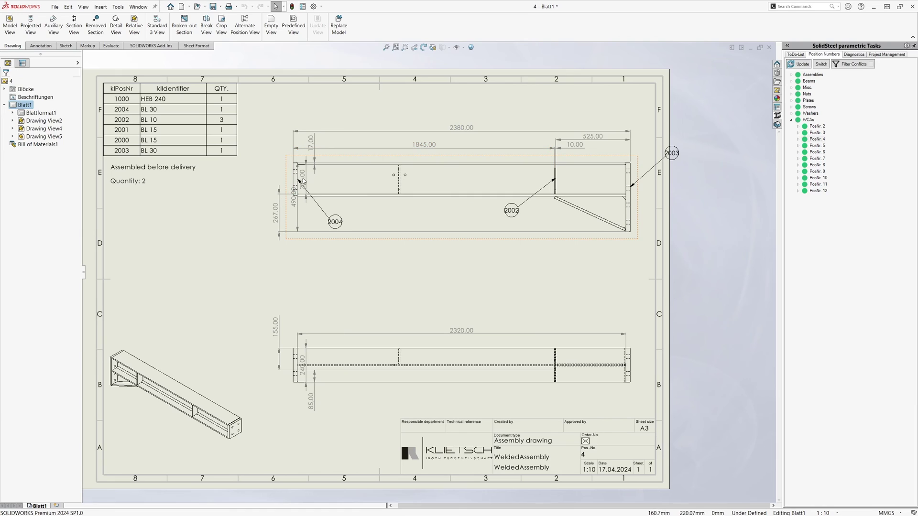
pyautogui.moveTo(275, 183); pyautogui.dragTo(251, 198)
pyautogui.click(282, 149)
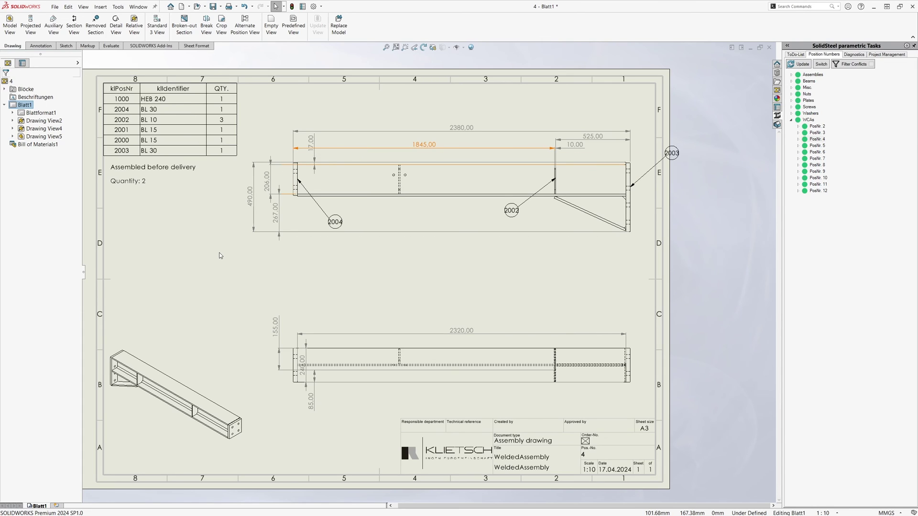
# Step: Move balloon 2003 left toward the beam end, then close the drawing
pyautogui.press('f')
pyautogui.moveTo(746, 140); pyautogui.dragTo(718, 142)
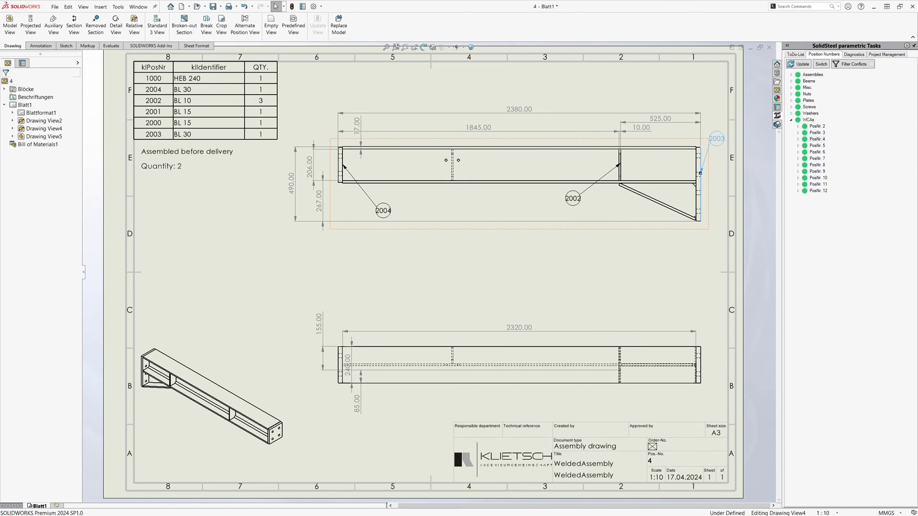
pyautogui.click(658, 302)
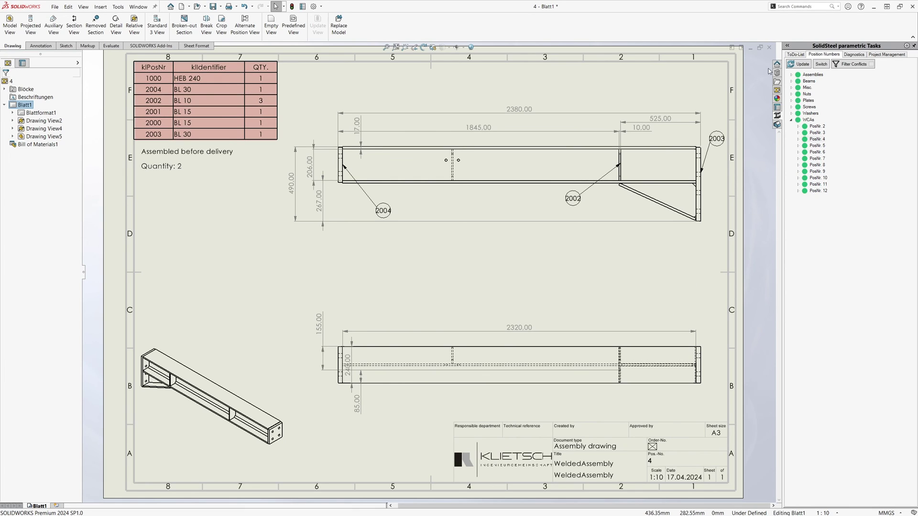
pyautogui.click(770, 47)
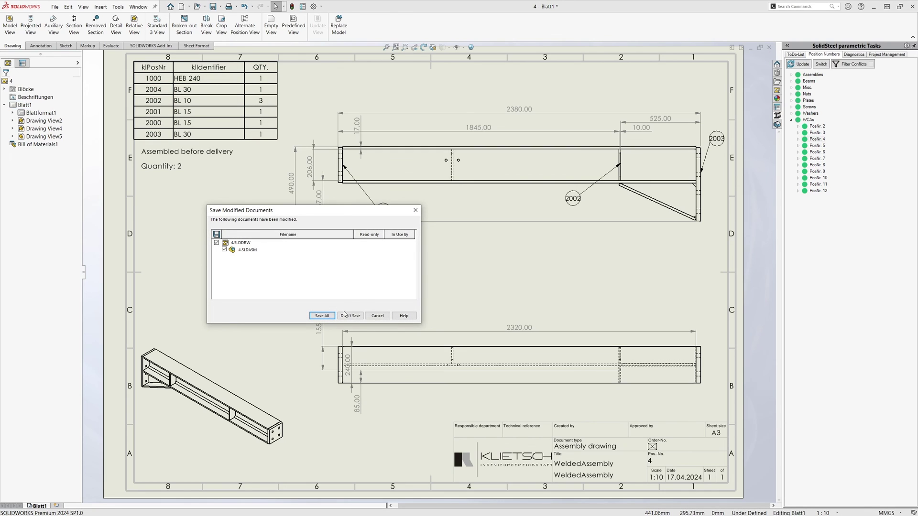
# Step: Save both 4.SLDDRW and 4.SLDASM with Save All, returning to Frame_Assembly
pyautogui.click(322, 315)
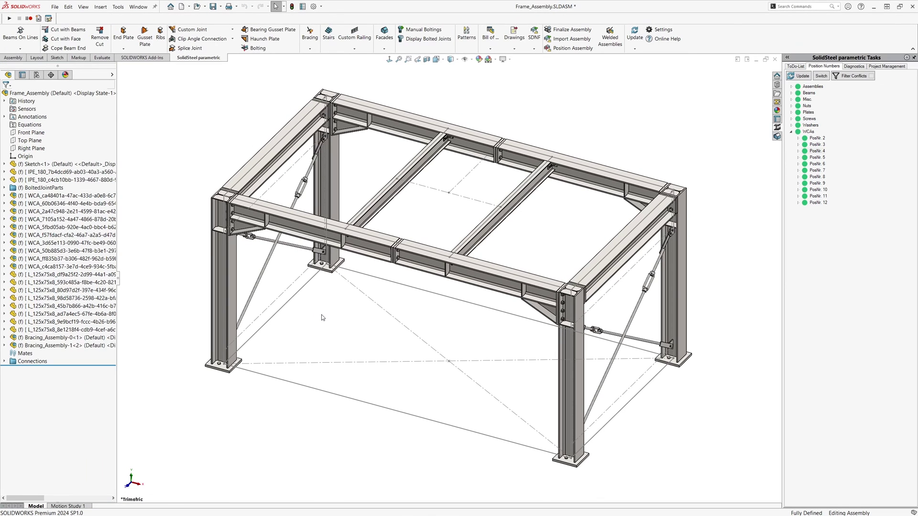